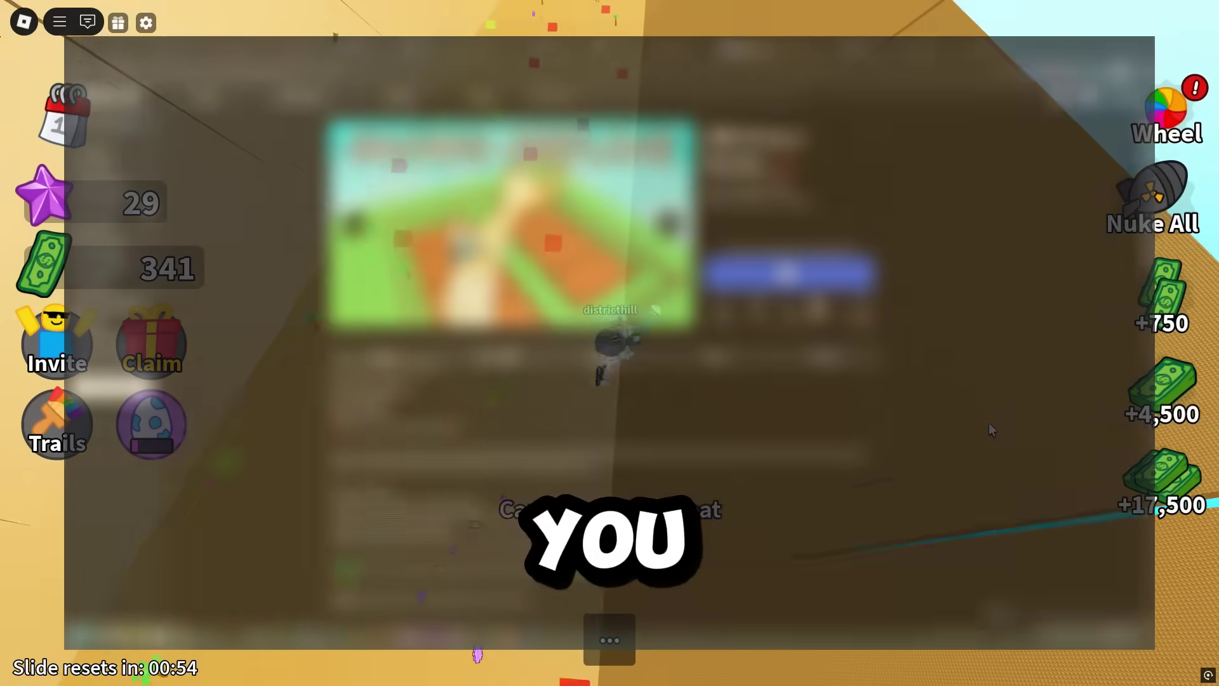
Open Chrome DevTools on the Network tab and reload the Grow a Garden page
{"action": "right_click", "coordinate": [554, 364]}
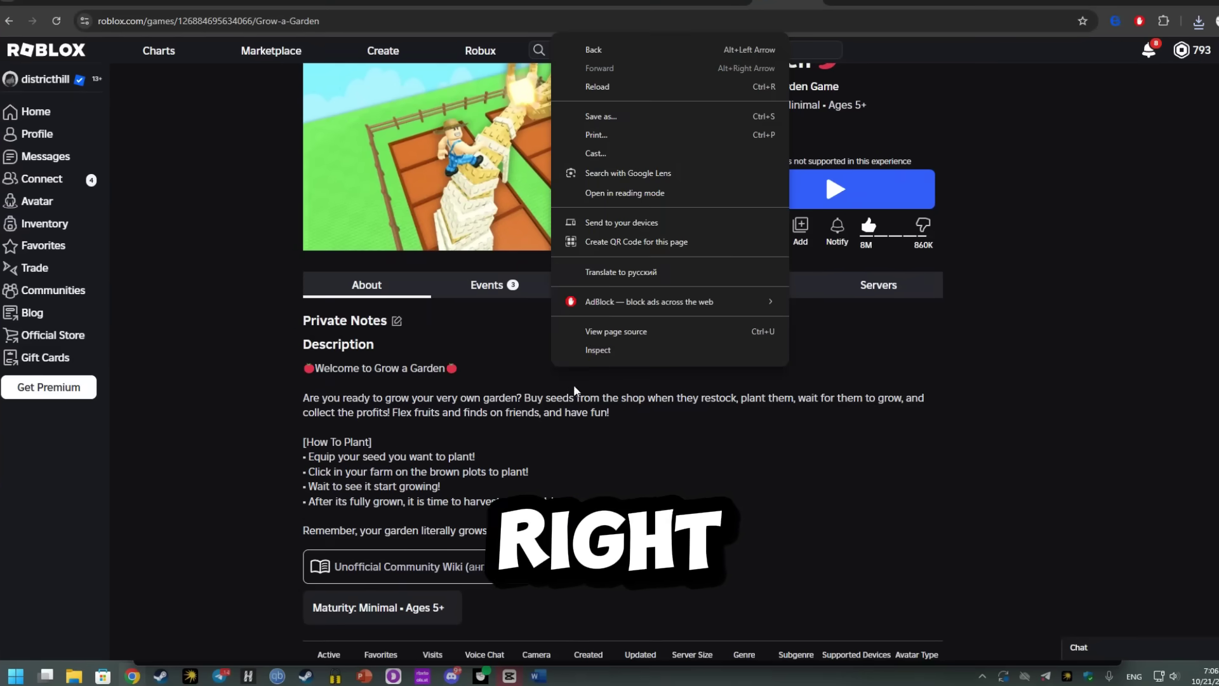
{"action": "left_click", "coordinate": [597, 351]}
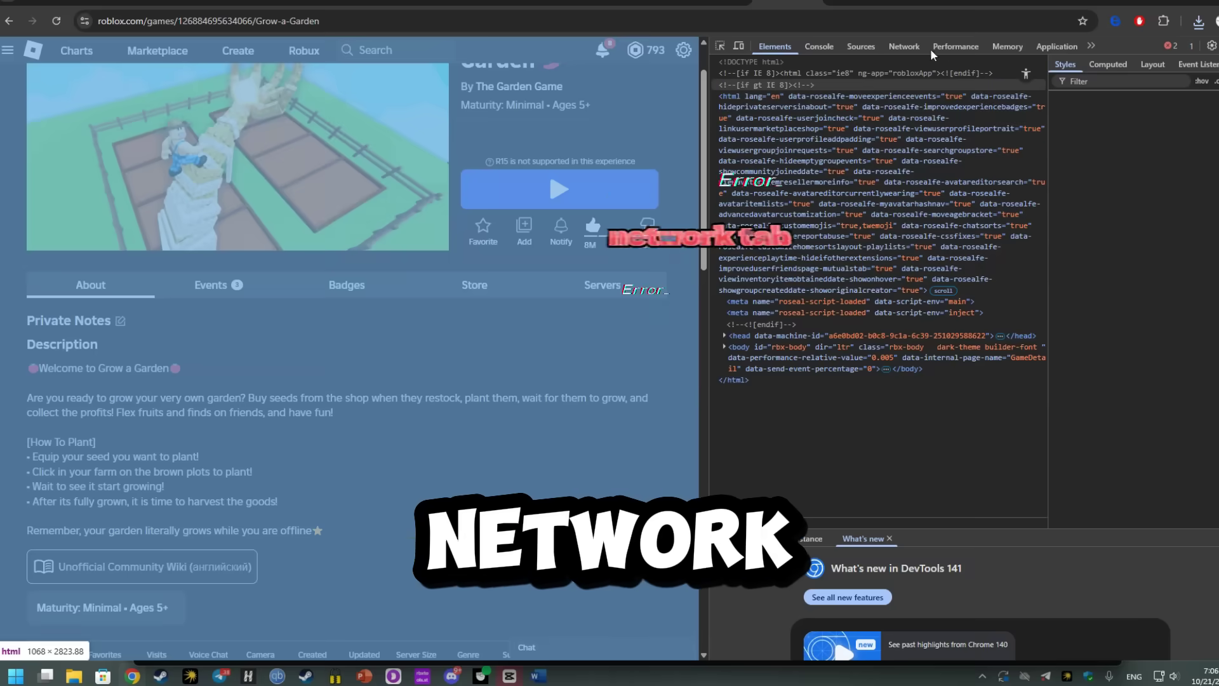
{"action": "left_click", "coordinate": [904, 45]}
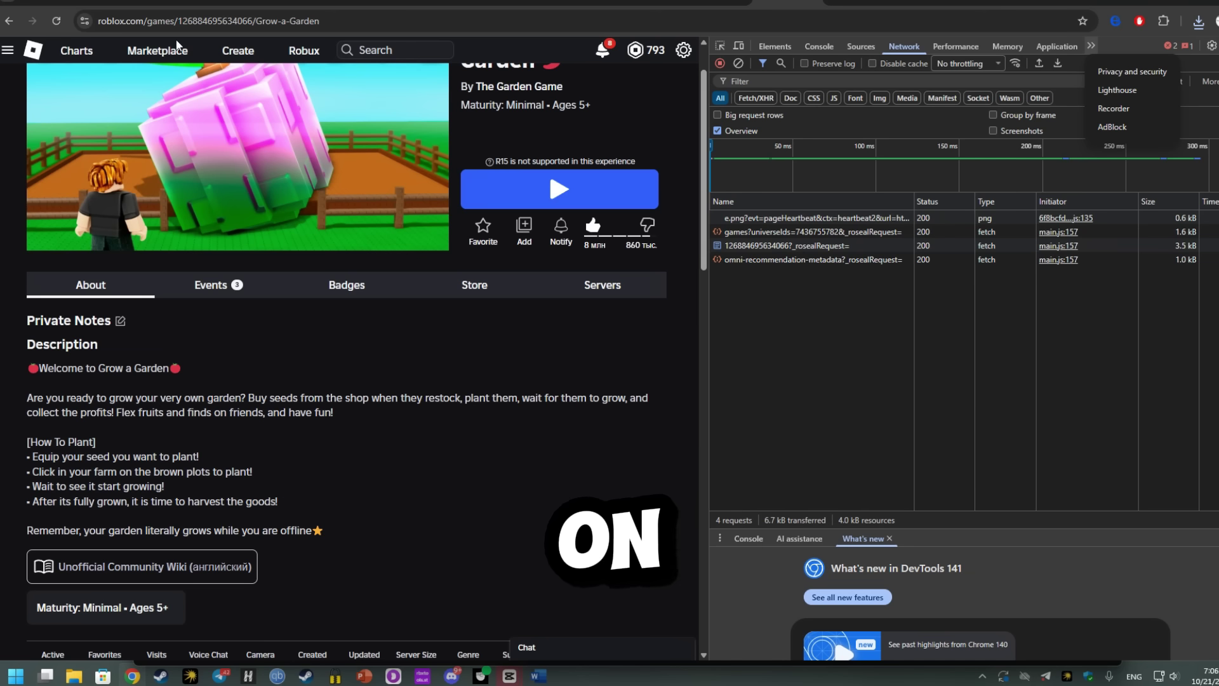
{"action": "left_click", "coordinate": [55, 21]}
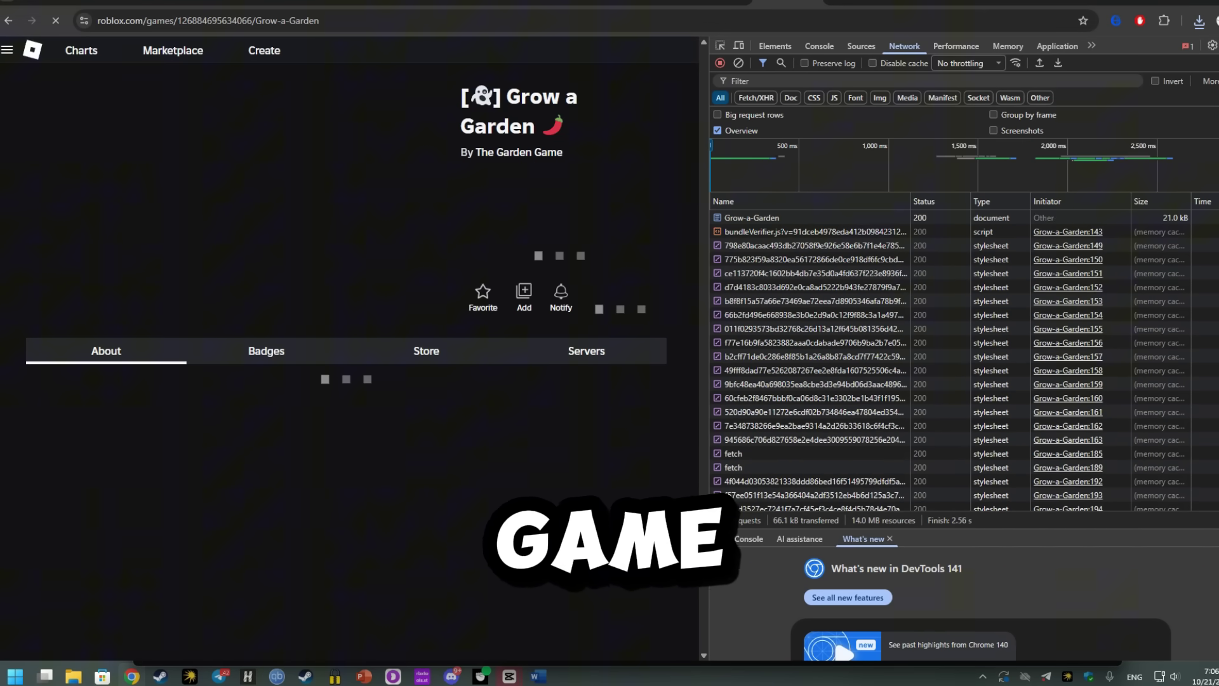
Copy the Grow-a-Garden page request as PowerShell and switch to the BloxLabs tab
{"action": "right_click", "coordinate": [764, 217]}
{"action": "mouse_move", "coordinate": [785, 326]}
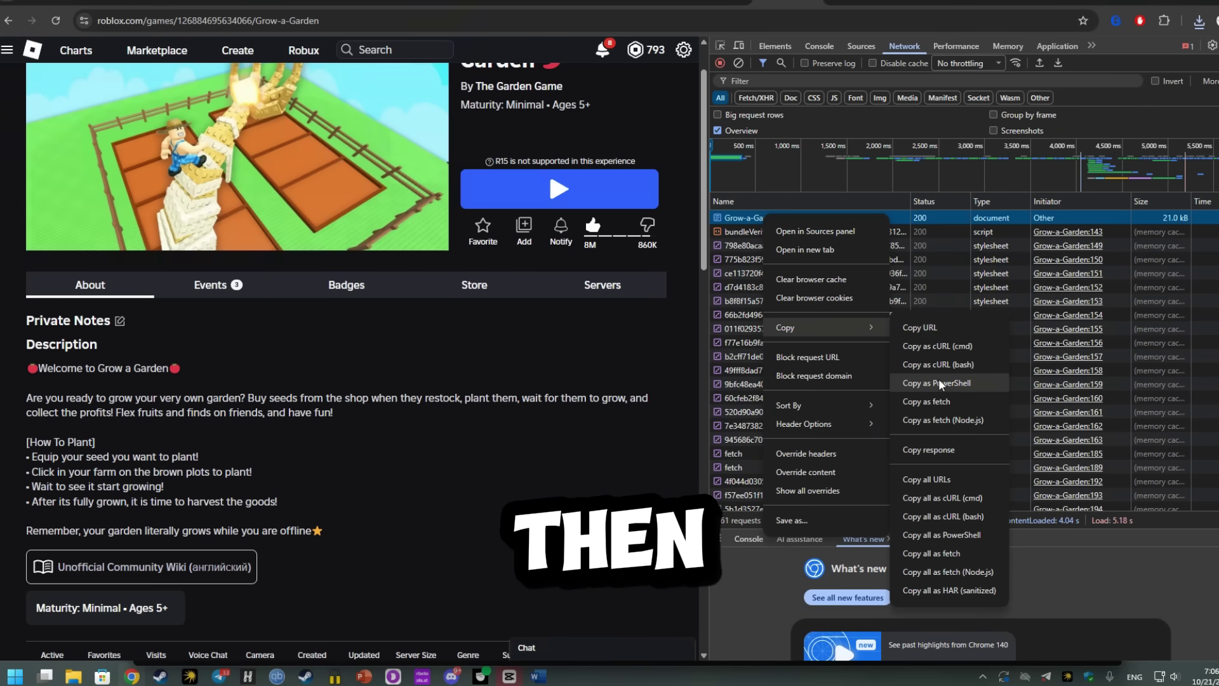
{"action": "left_click", "coordinate": [937, 381]}
{"action": "left_click", "coordinate": [840, 3]}
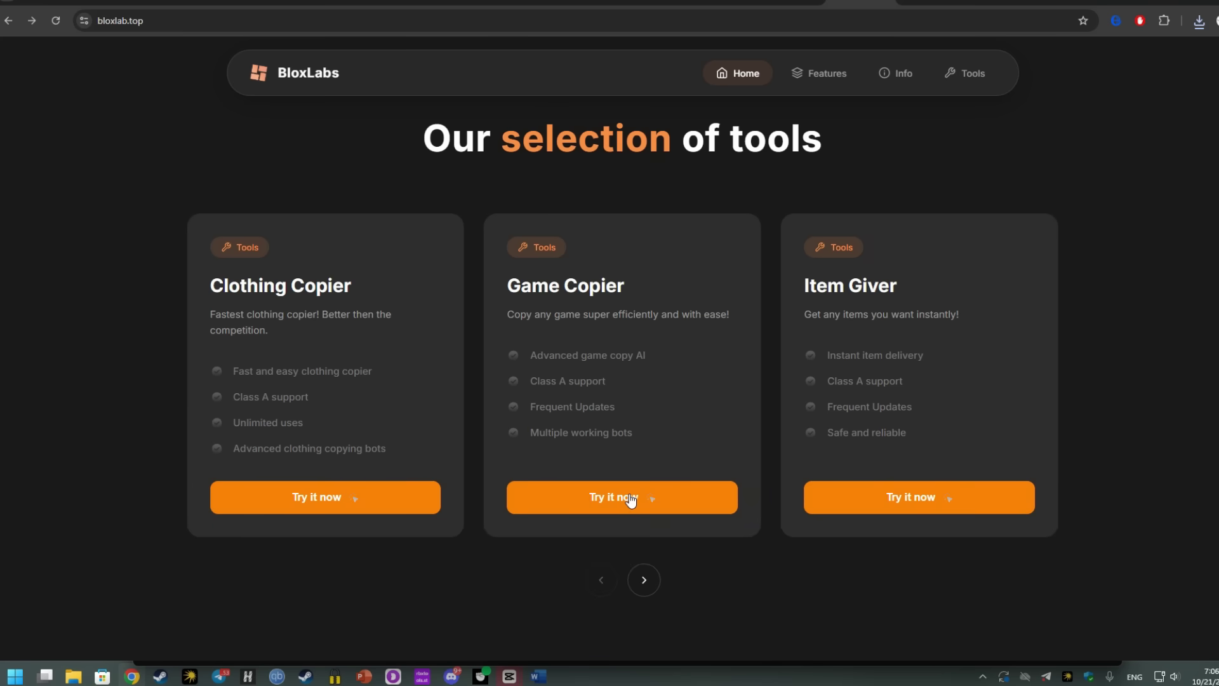
Paste the copied PowerShell request into the BloxLabs Game Copier input box
{"action": "left_click", "coordinate": [628, 497]}
{"action": "left_click", "coordinate": [529, 456]}
{"action": "key", "text": "ctrl+v"}
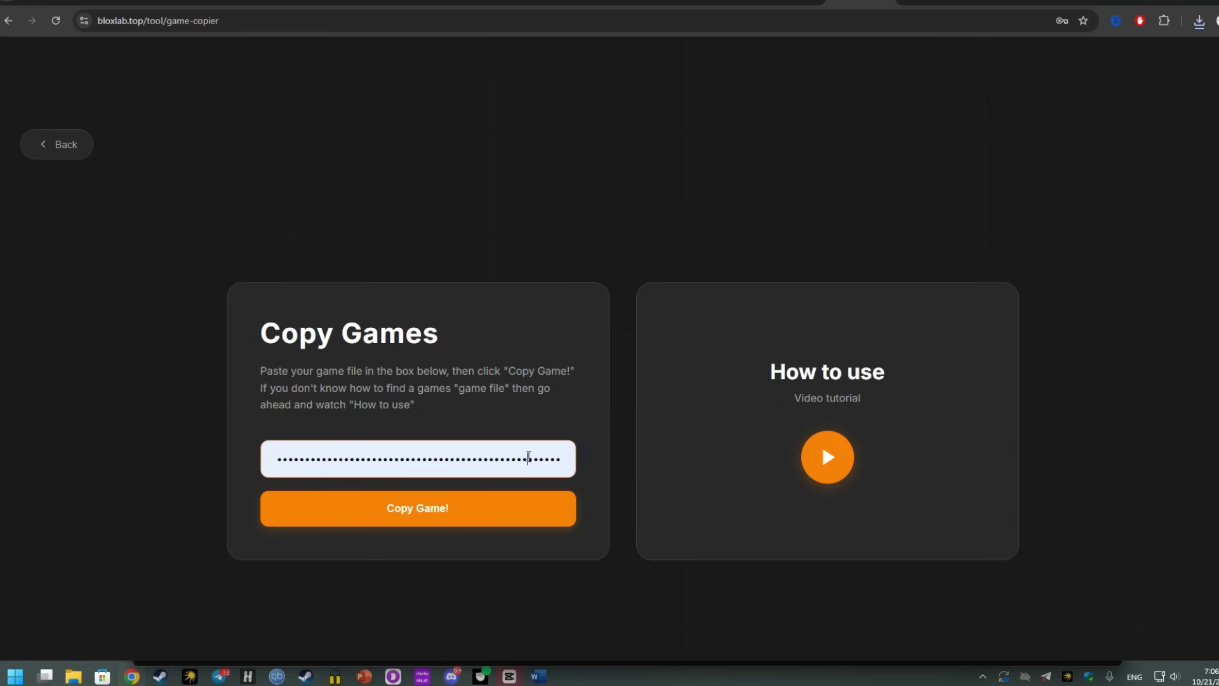
Re-paste the request for recognition and open the downloaded Grow a Garden file
{"action": "key", "text": "ctrl+a"}
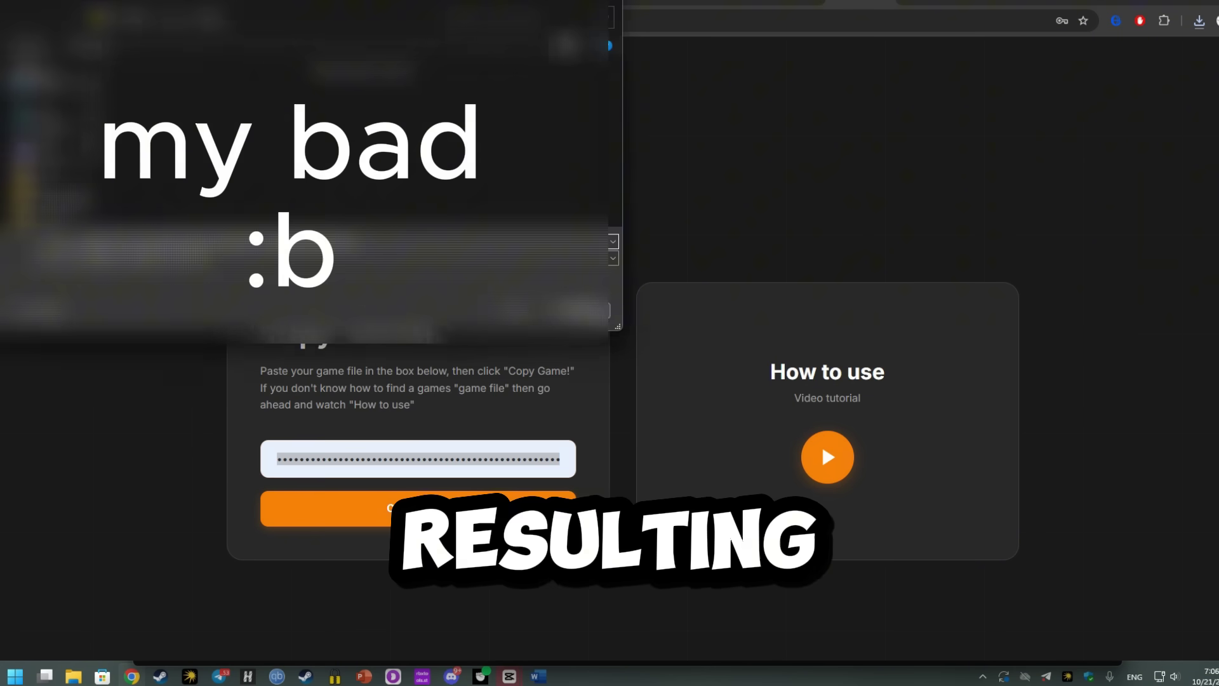
{"action": "key", "text": "ctrl+v"}
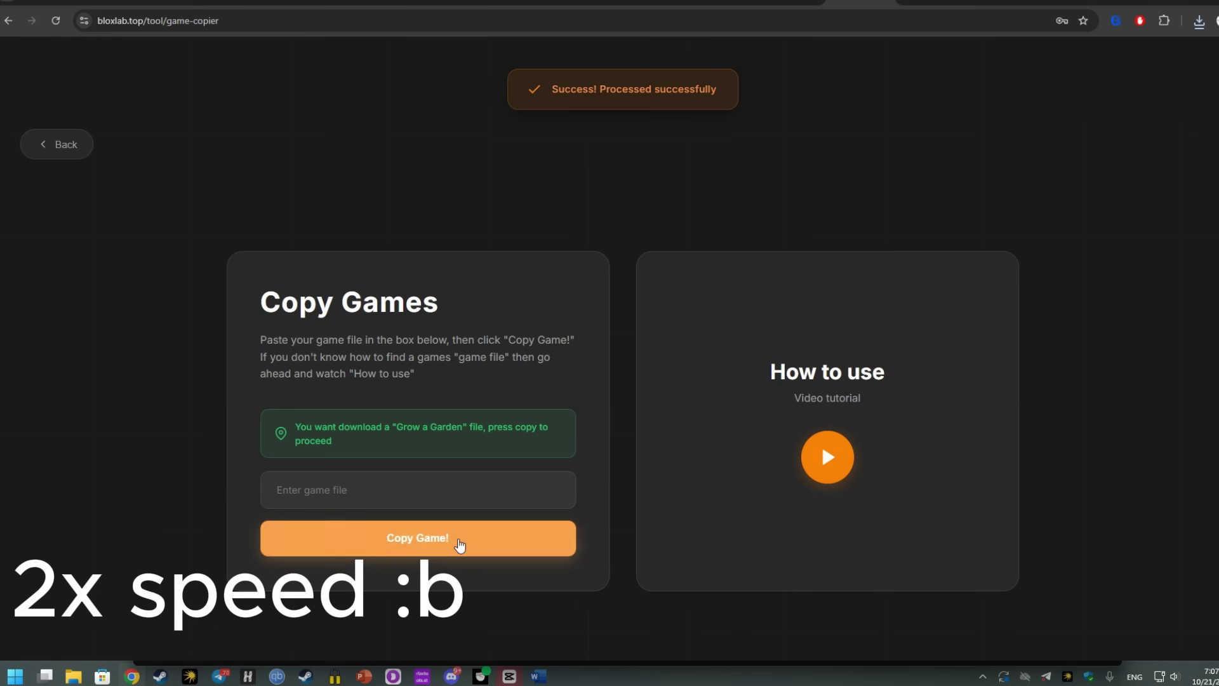
{"action": "left_click", "coordinate": [1086, 55]}
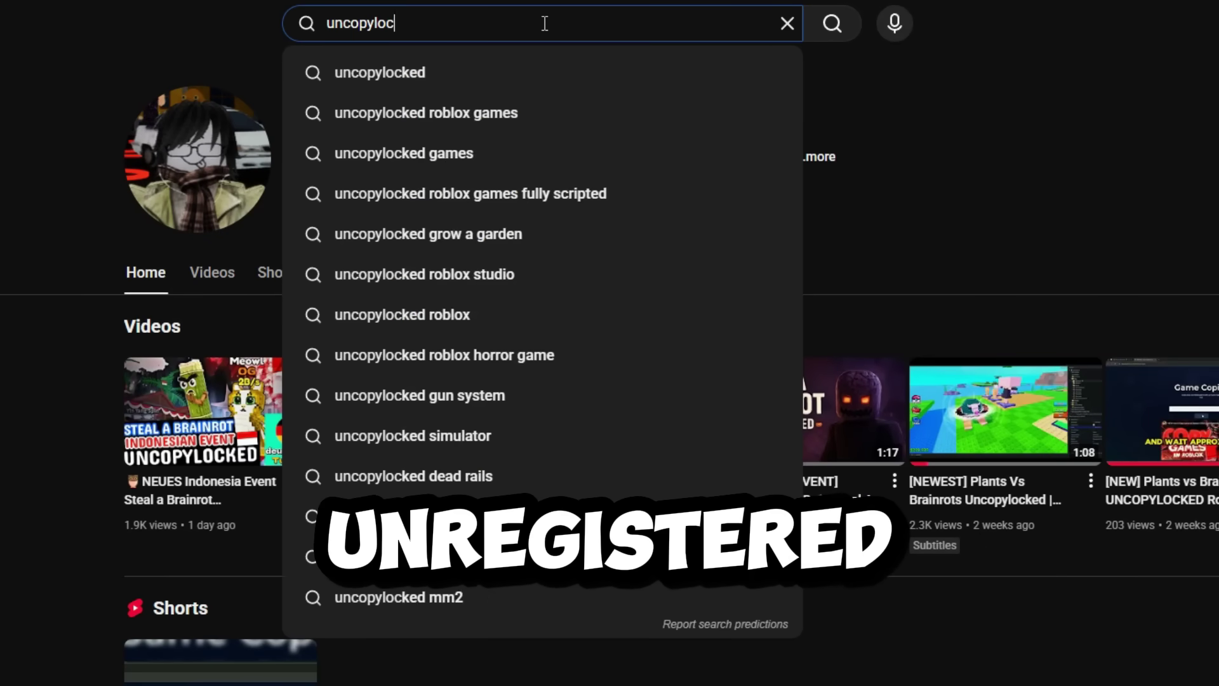
{"action": "type", "text": "ox games"}
{"action": "key", "text": "Return"}
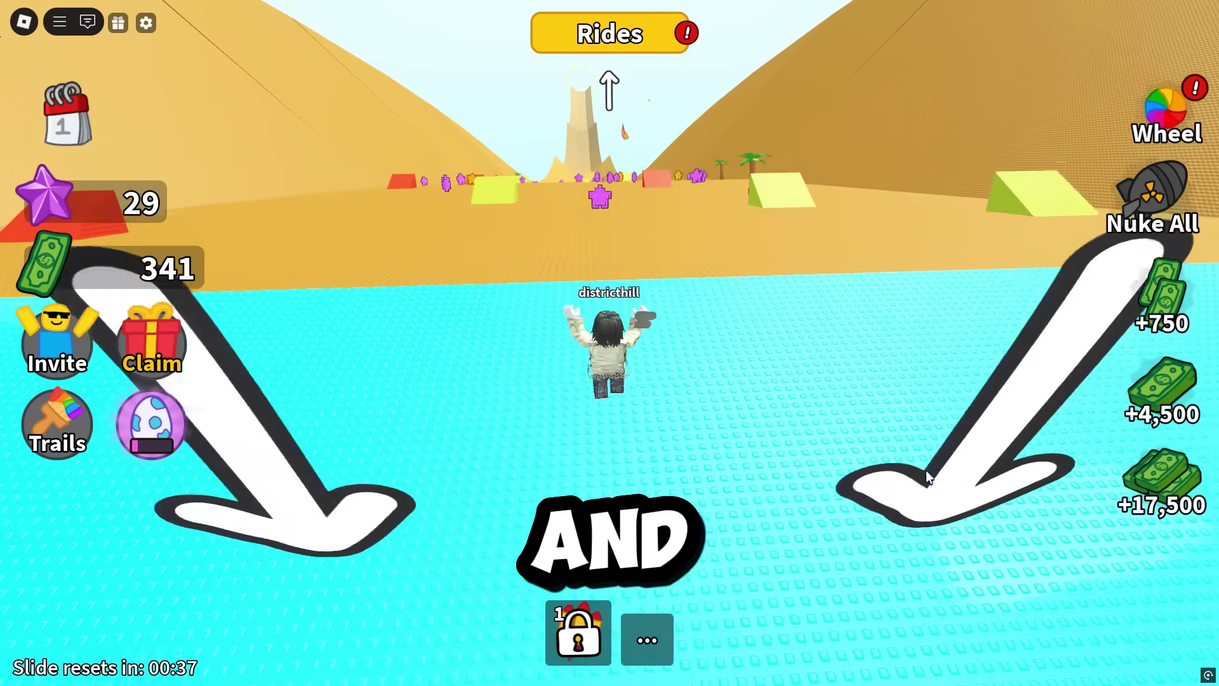